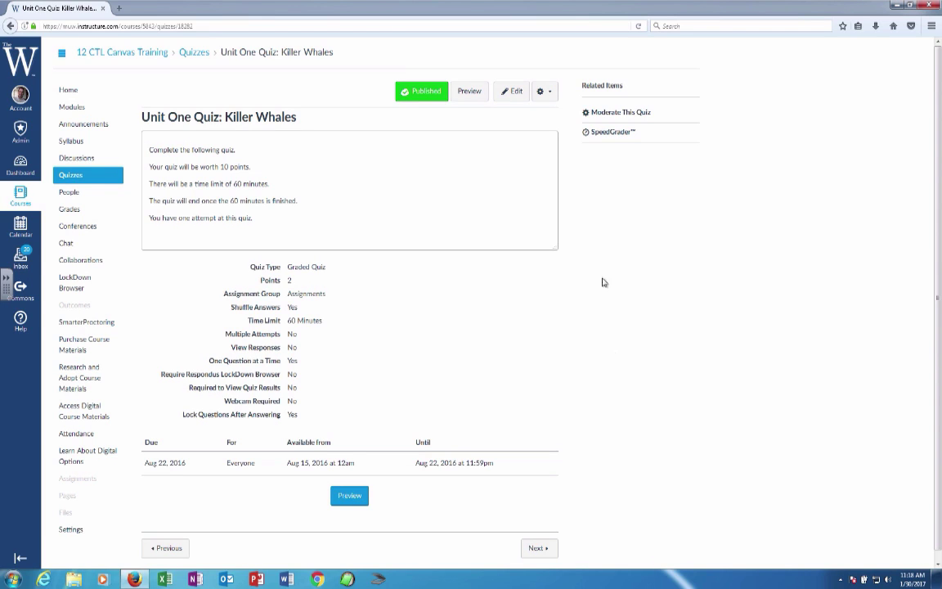
Step: Examine the question group in the Unit One Quiz: Killer Whales editor and leave it without saving
{"action": "left_click", "coordinate": [515, 94]}
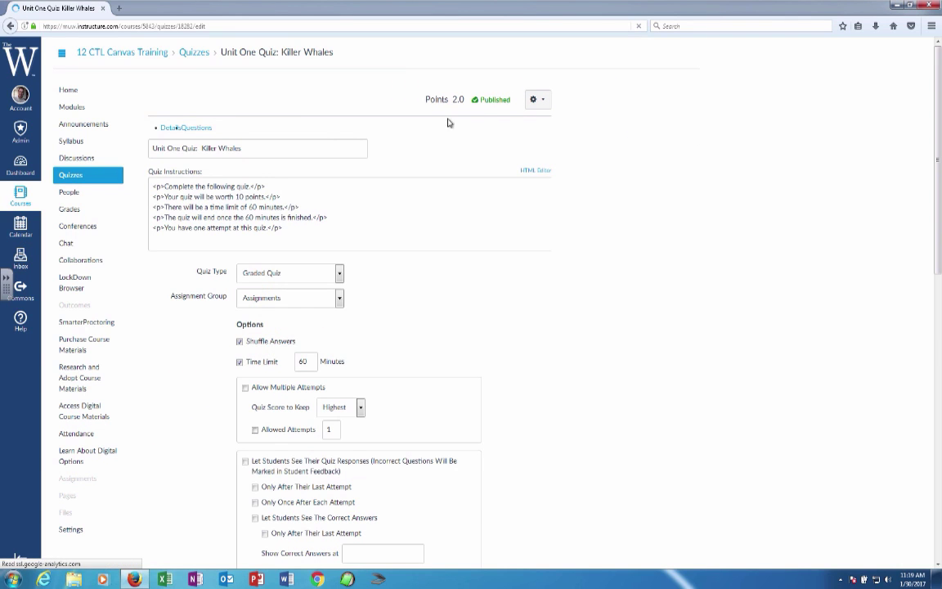
{"action": "left_click", "coordinate": [209, 135]}
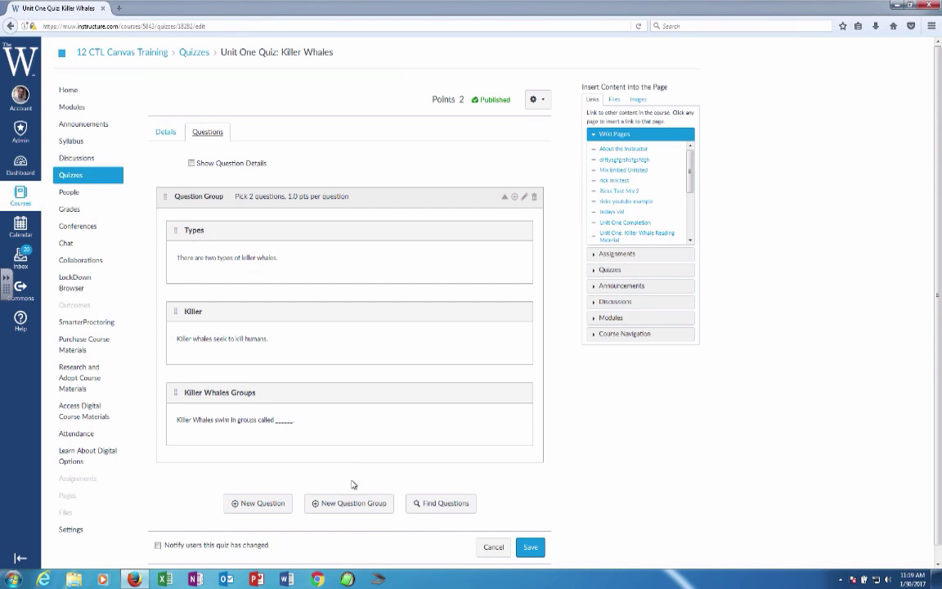
{"action": "left_click", "coordinate": [488, 547]}
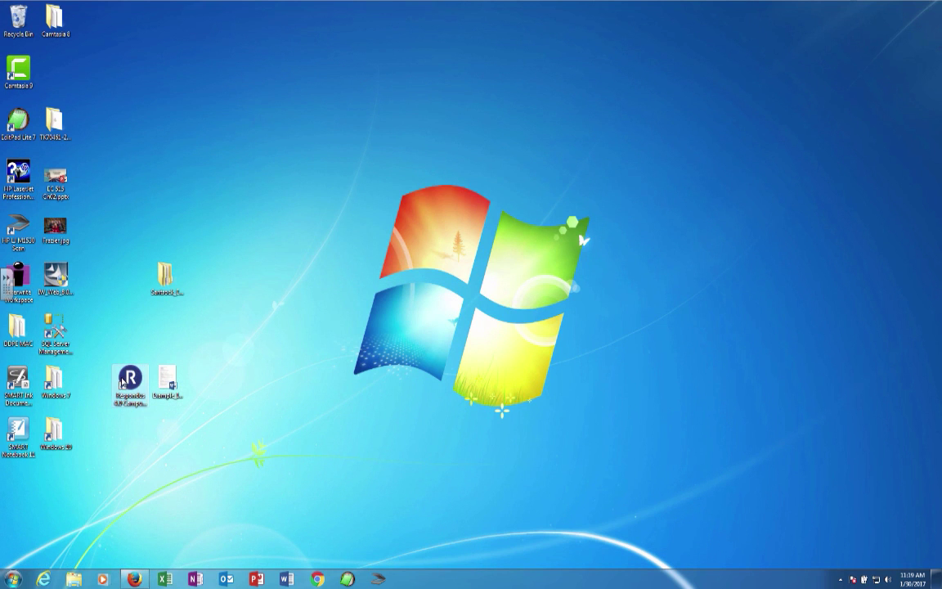
Step: Launch Respondus from the desktop, open the Midterm Exam file and look through its question list to the end
{"action": "double_click", "coordinate": [128, 379]}
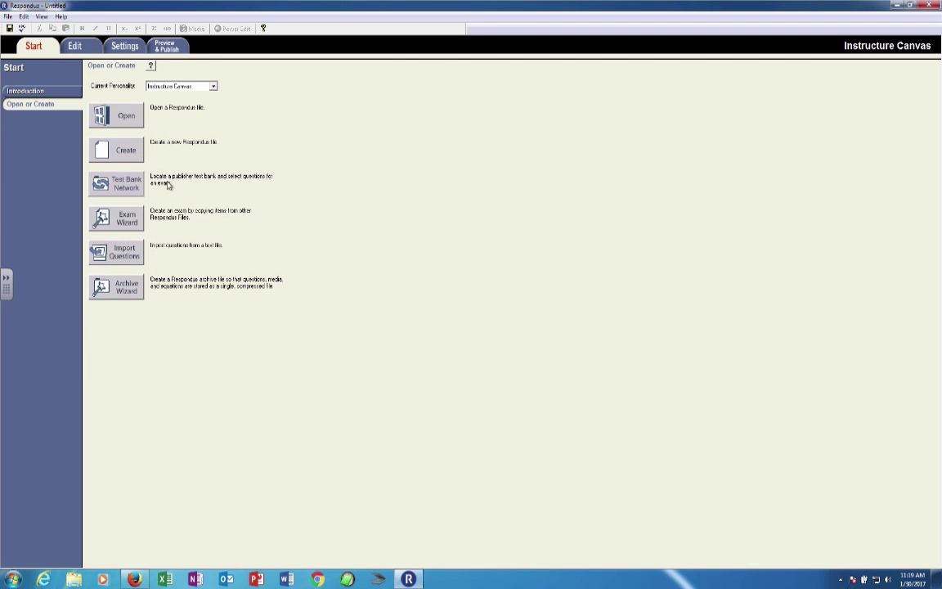
{"action": "left_click", "coordinate": [126, 125]}
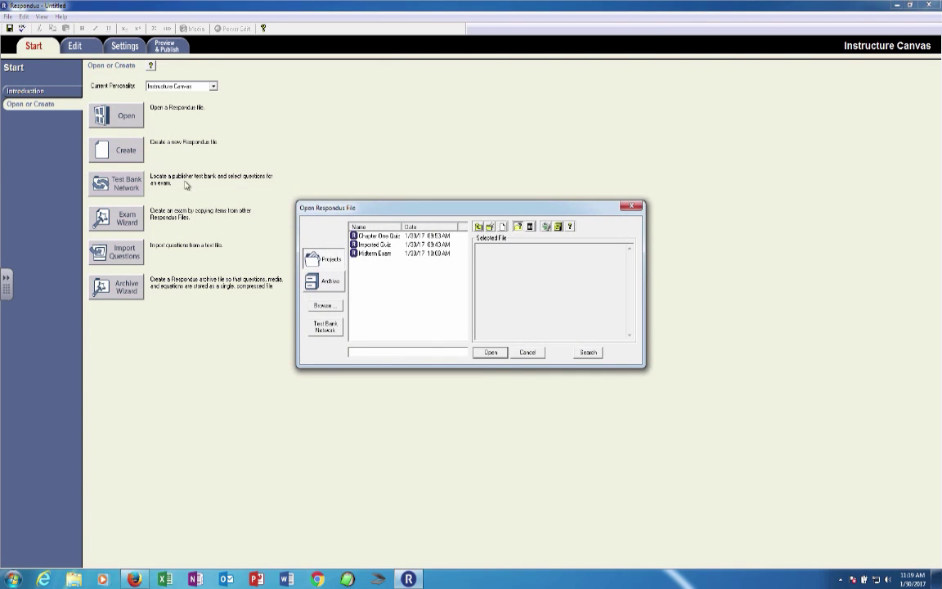
{"action": "left_click", "coordinate": [369, 253]}
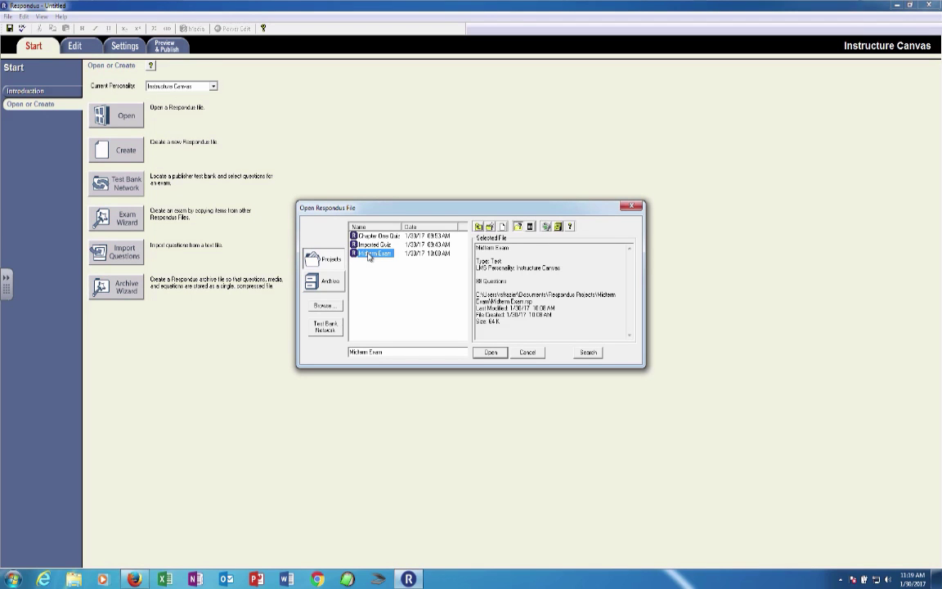
{"action": "left_click", "coordinate": [490, 352]}
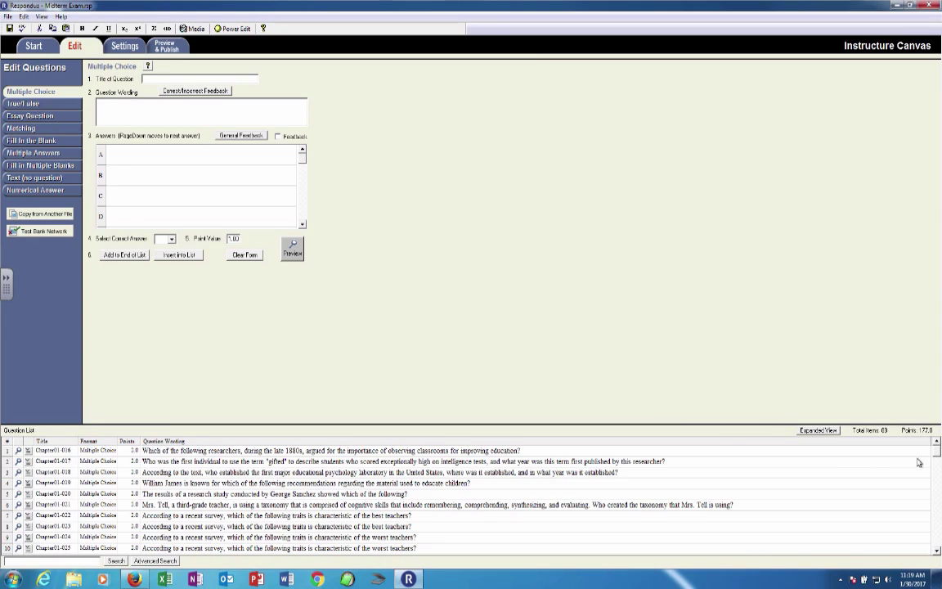
{"action": "left_click_drag", "start_coordinate": [938, 455], "coordinate": [927, 548]}
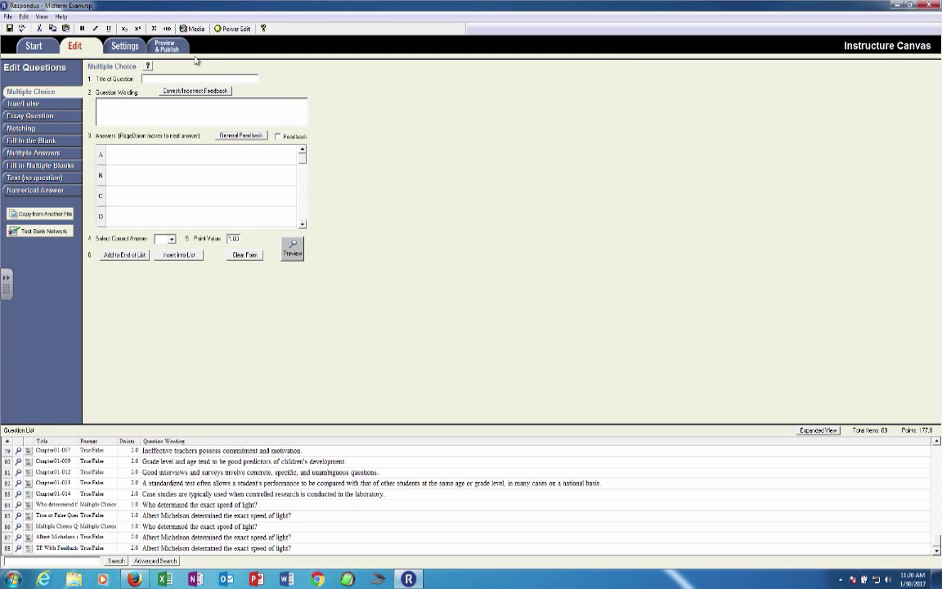
Step: Define a new question group set covering questions 1 to 88, with 44 randomly selected at 2 points each
{"action": "left_click", "coordinate": [125, 45]}
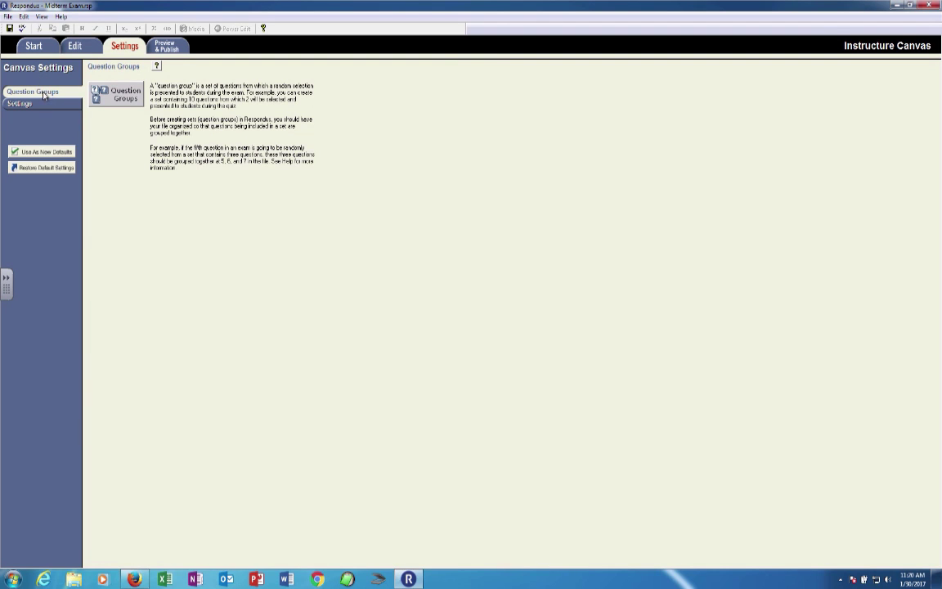
{"action": "left_click", "coordinate": [117, 96]}
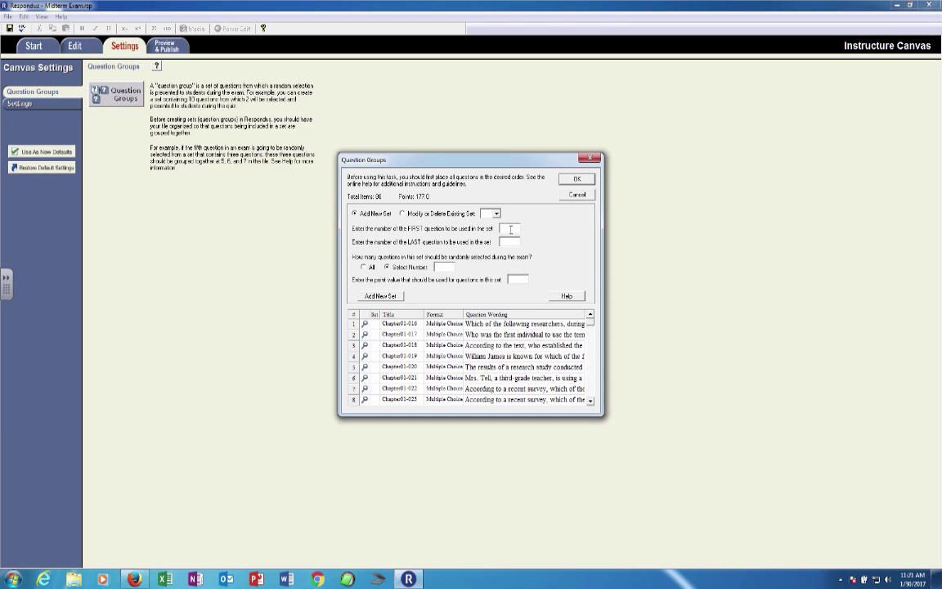
{"action": "type", "text": "1"}
{"action": "left_click", "coordinate": [513, 240]}
{"action": "type", "text": "36"}
{"action": "left_click", "coordinate": [449, 267]}
{"action": "type", "text": "44"}
{"action": "key", "text": "Tab"}
{"action": "type", "text": "2"}
{"action": "left_click", "coordinate": [511, 280]}
{"action": "type", "text": "2"}
Step: Switch to Canvas in Firefox and examine the question group of Unit One Quiz: Killer Whales in its editor
{"action": "left_click", "coordinate": [134, 579]}
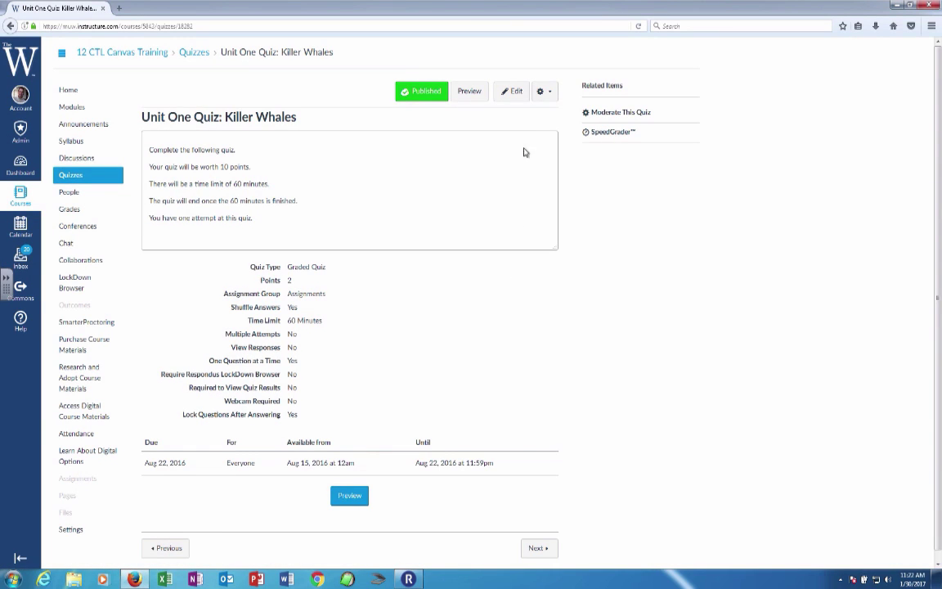
{"action": "left_click", "coordinate": [514, 92]}
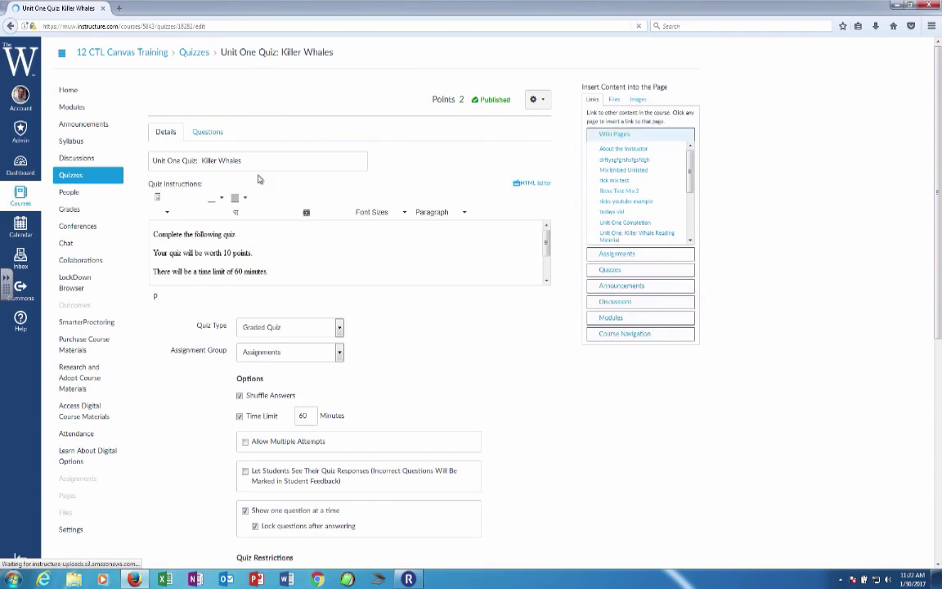
{"action": "left_click", "coordinate": [209, 133]}
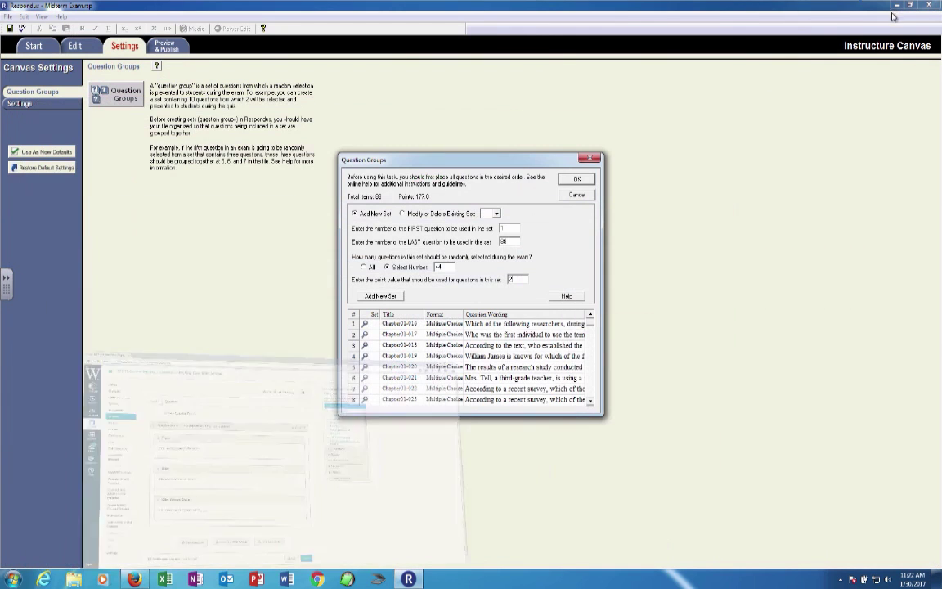
Step: Add the defined question set in Respondus, check that it covers the whole question list, and accept the question groups
{"action": "left_click", "coordinate": [389, 298]}
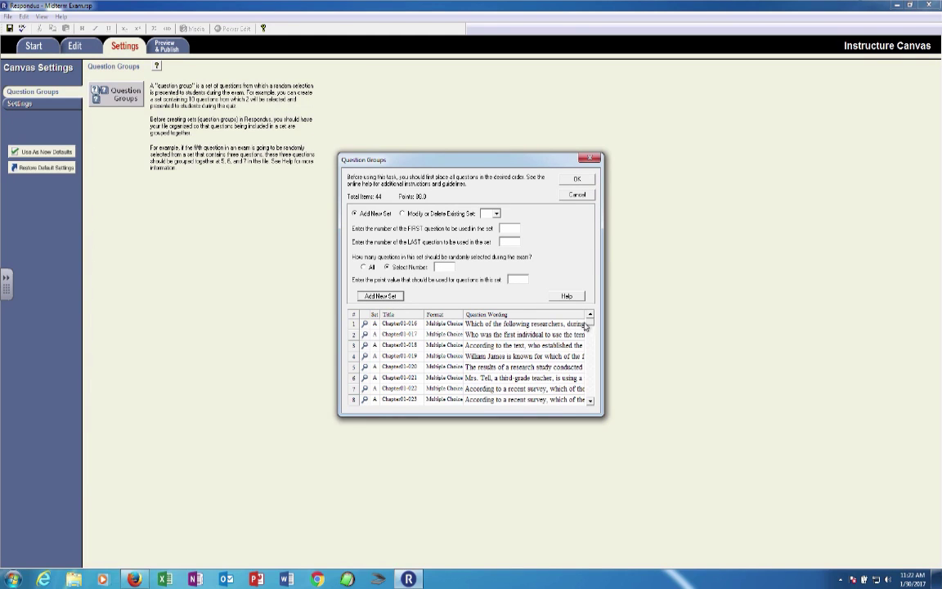
{"action": "left_click_drag", "start_coordinate": [591, 326], "coordinate": [595, 400]}
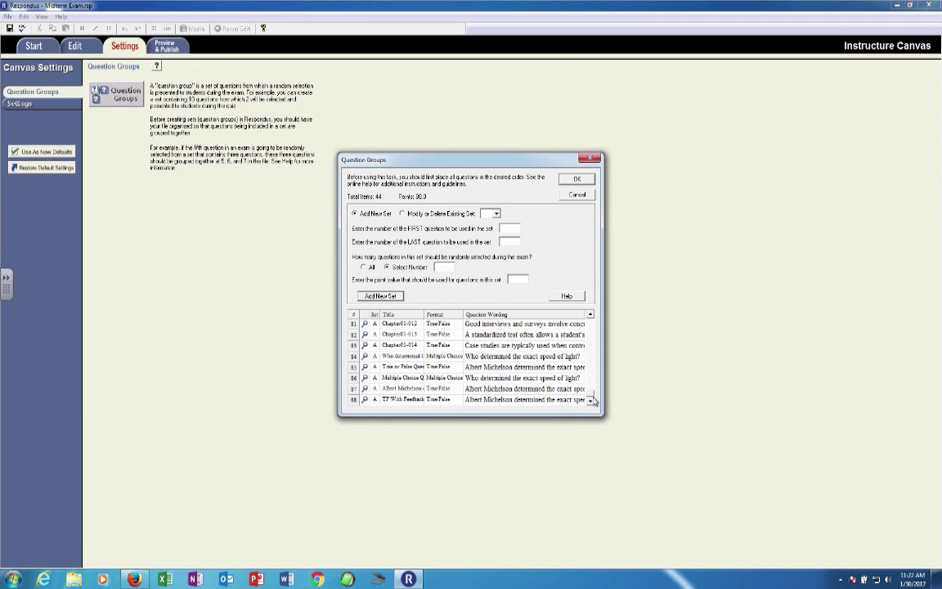
{"action": "left_click", "coordinate": [576, 181]}
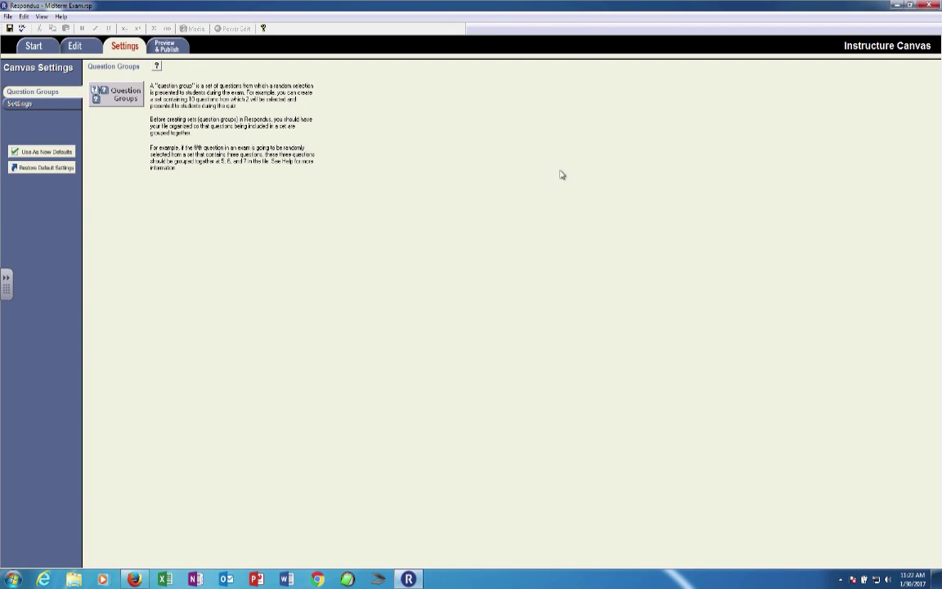
Step: Set up publishing to a single Canvas course as a new graded quiz named Midterm Exam with question groups applied
{"action": "left_click", "coordinate": [167, 50]}
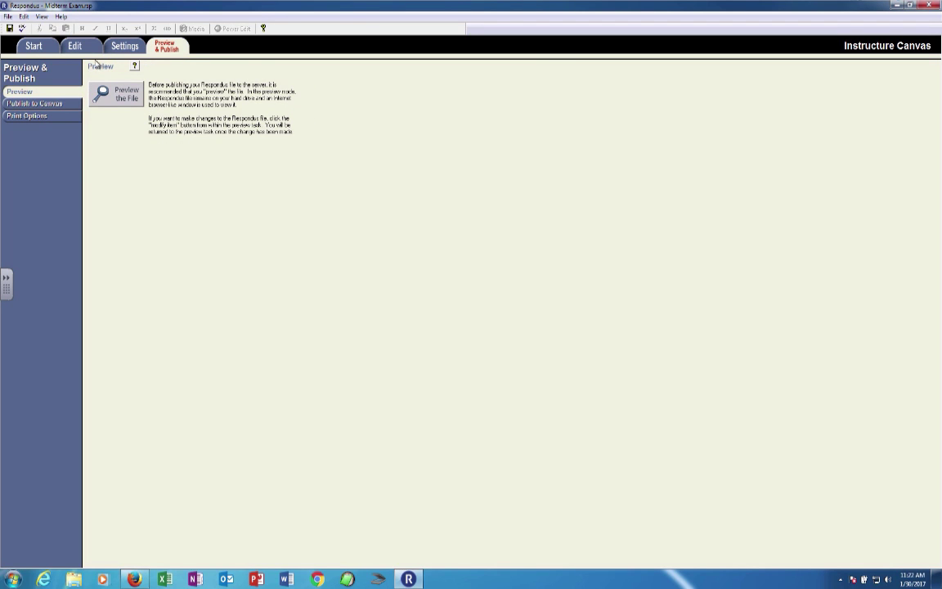
{"action": "left_click", "coordinate": [56, 100]}
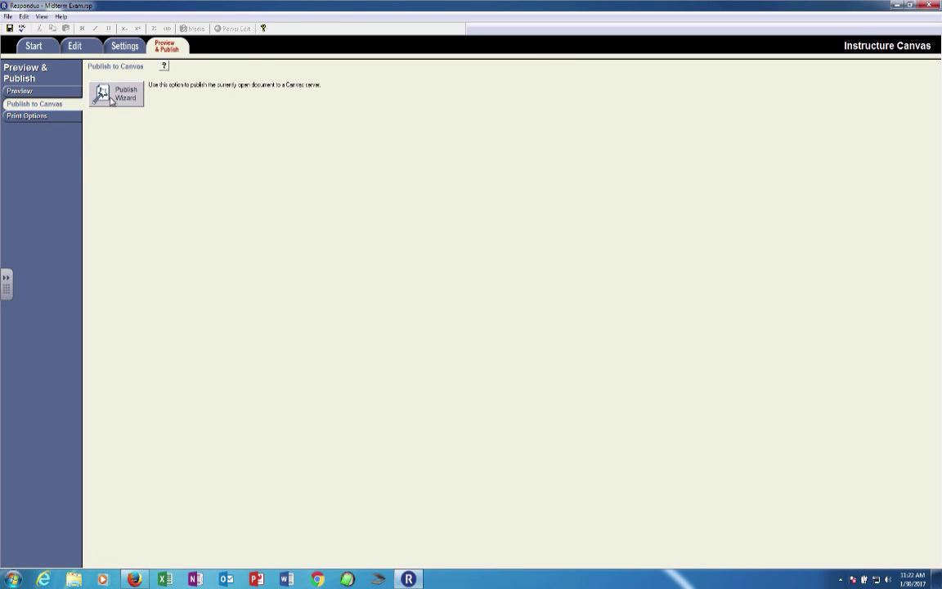
{"action": "left_click", "coordinate": [102, 93]}
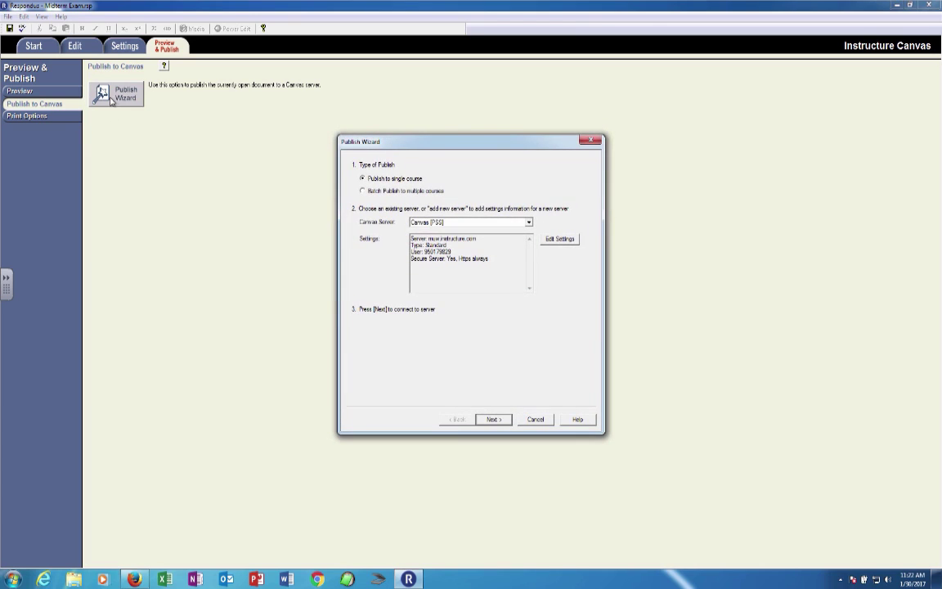
{"action": "left_click", "coordinate": [494, 420]}
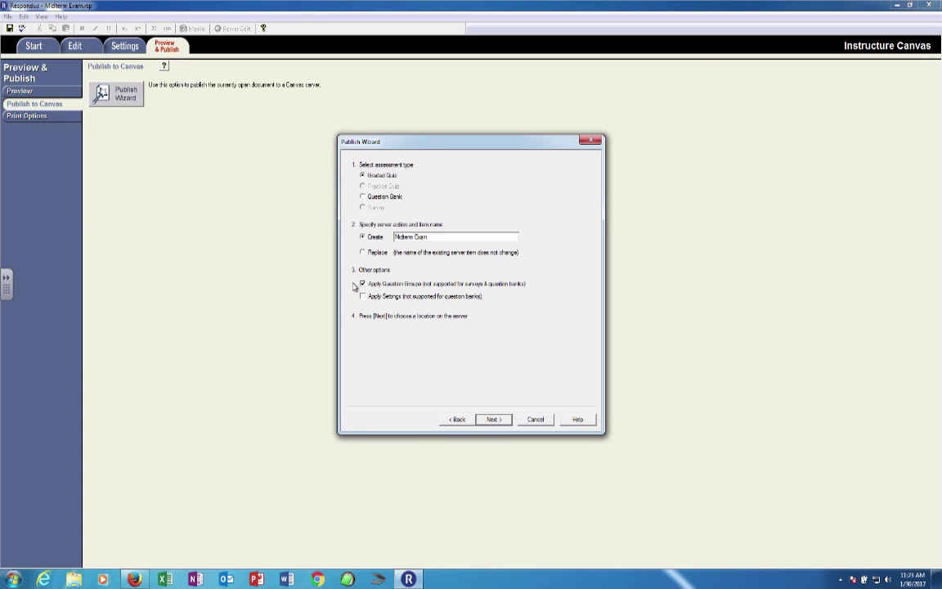
{"action": "left_click", "coordinate": [491, 419]}
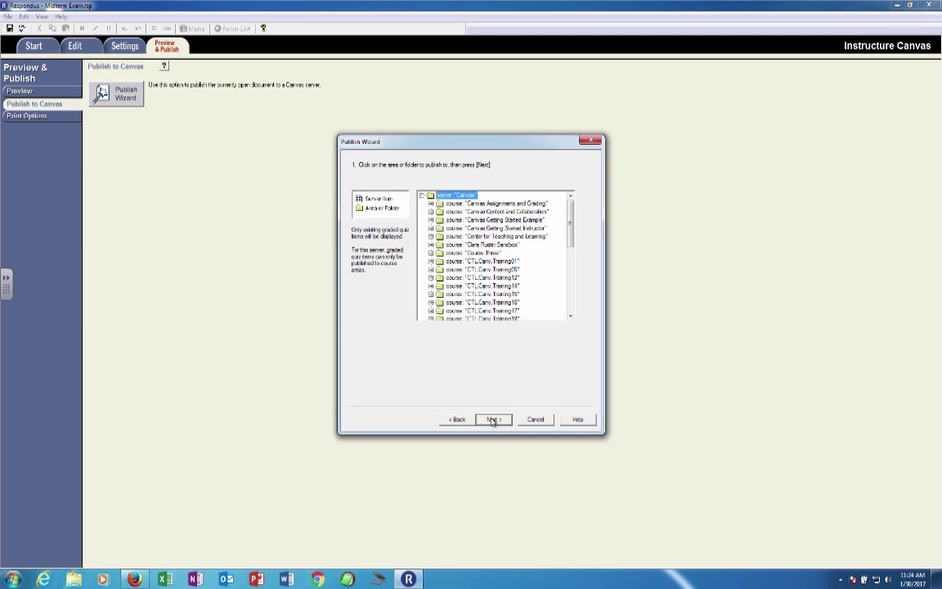
Step: Publish the exam to the CTL.Canv.Training12 course and finish the Publish Wizard
{"action": "left_click", "coordinate": [483, 278]}
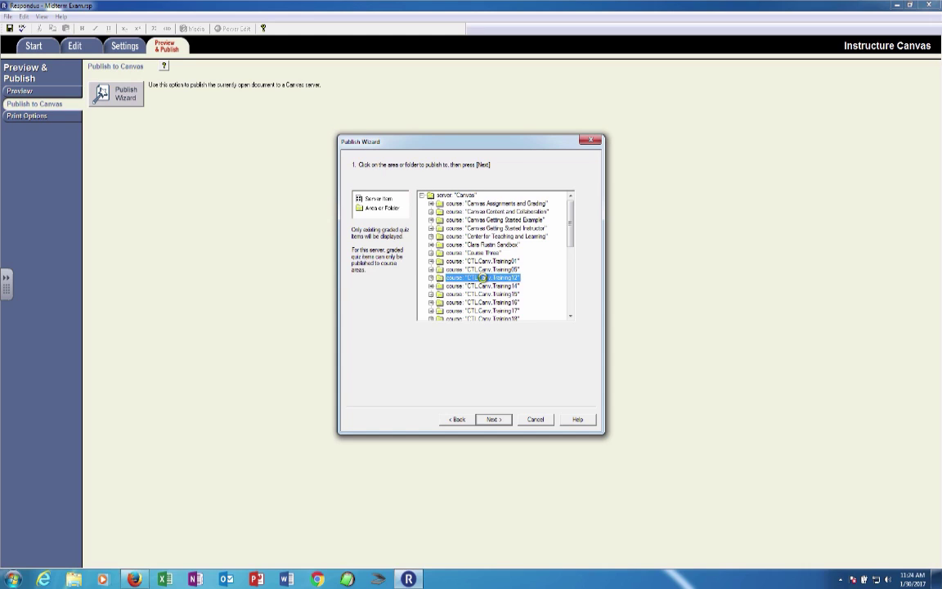
{"action": "left_click", "coordinate": [494, 420]}
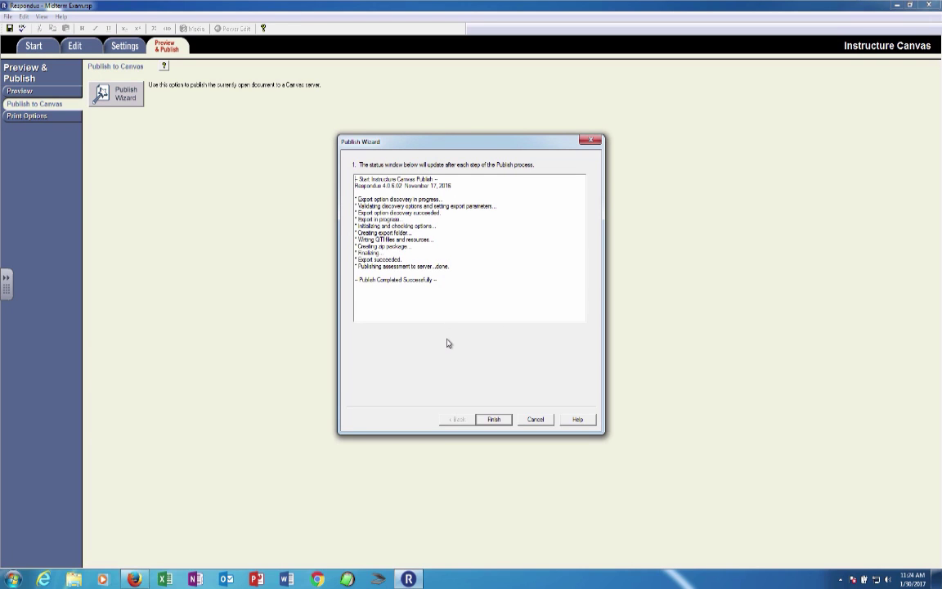
{"action": "left_click", "coordinate": [495, 419]}
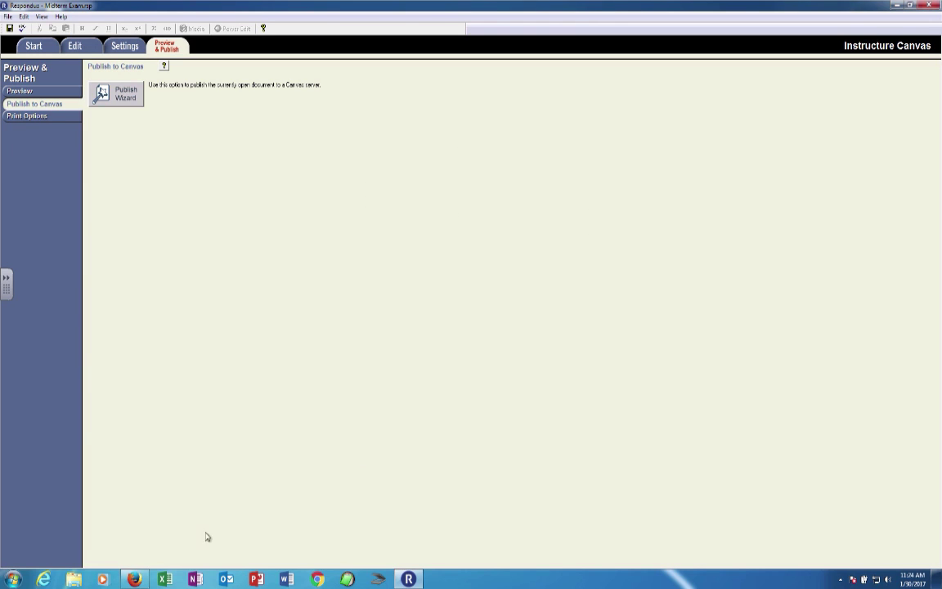
Step: Switch to Canvas in Firefox and open the Midterm Exam quiz for editing at its questions
{"action": "left_click", "coordinate": [134, 579]}
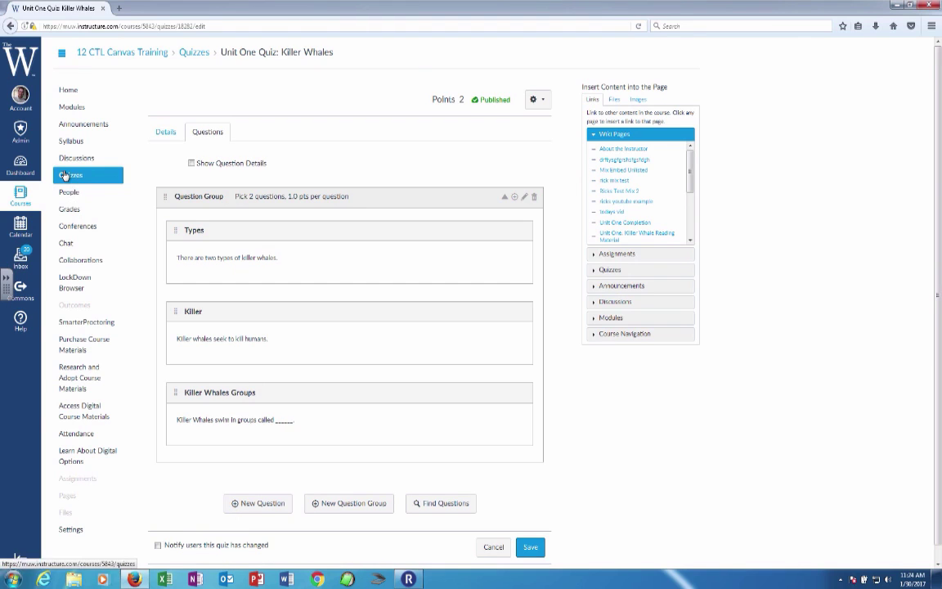
{"action": "left_click", "coordinate": [66, 176]}
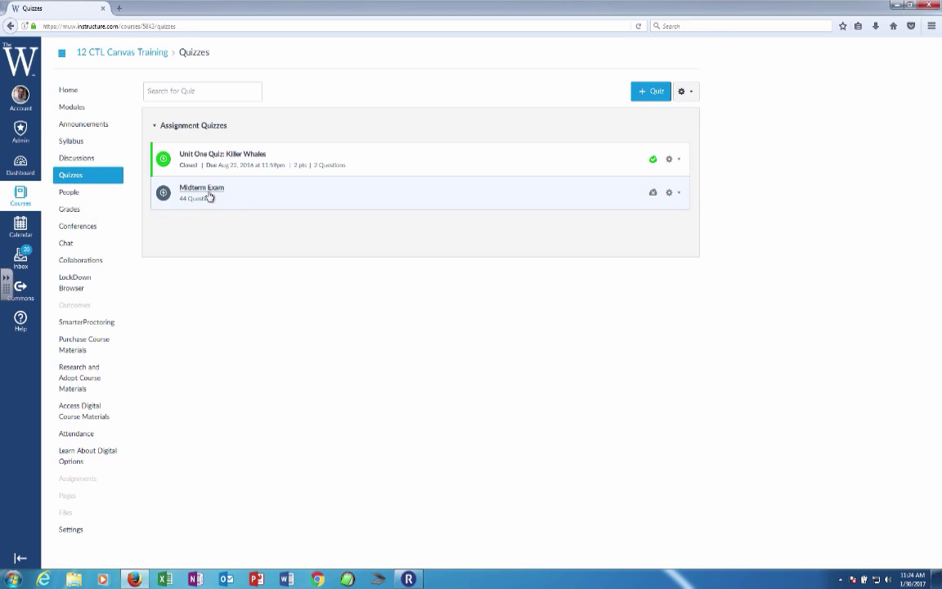
{"action": "left_click", "coordinate": [204, 190]}
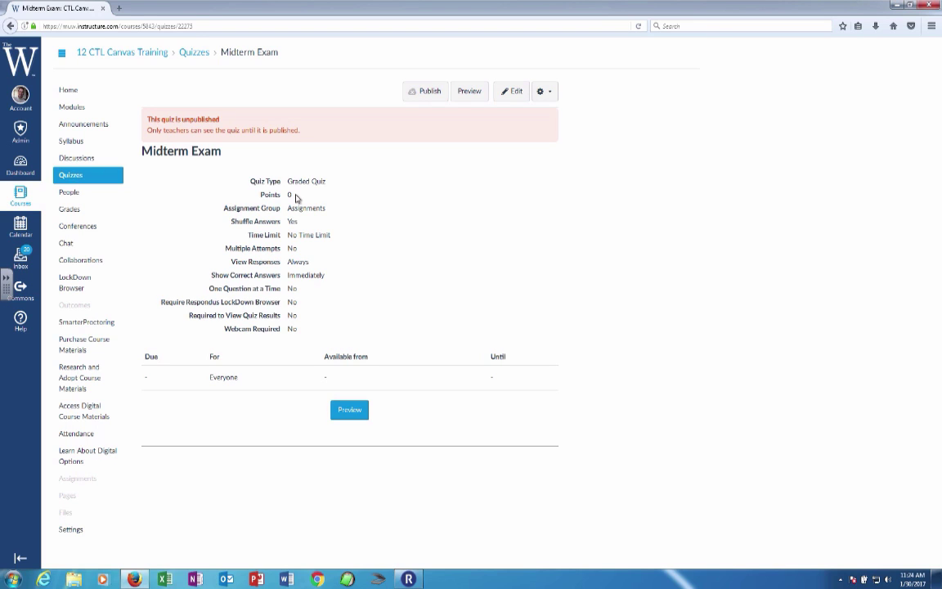
{"action": "left_click", "coordinate": [515, 93]}
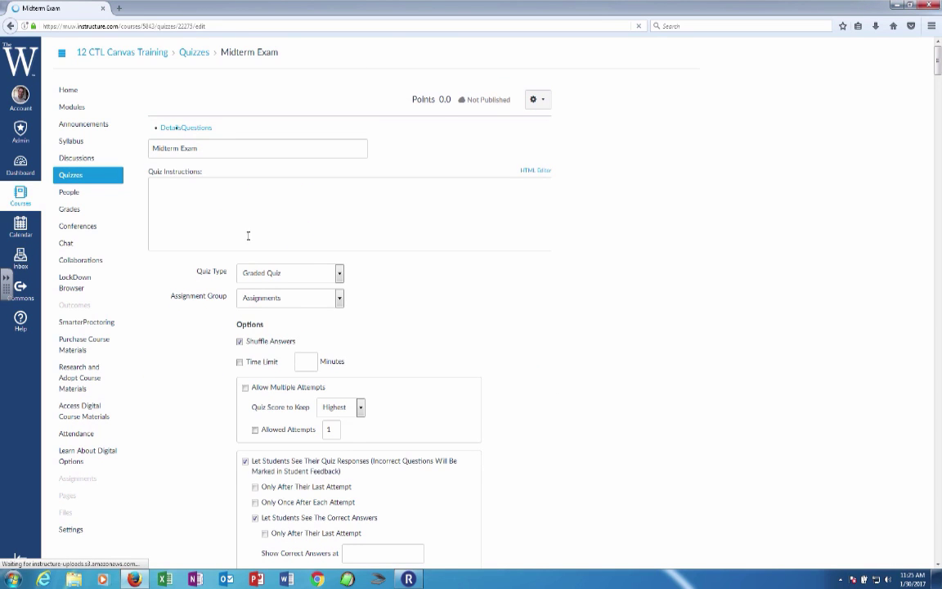
{"action": "left_click", "coordinate": [206, 131]}
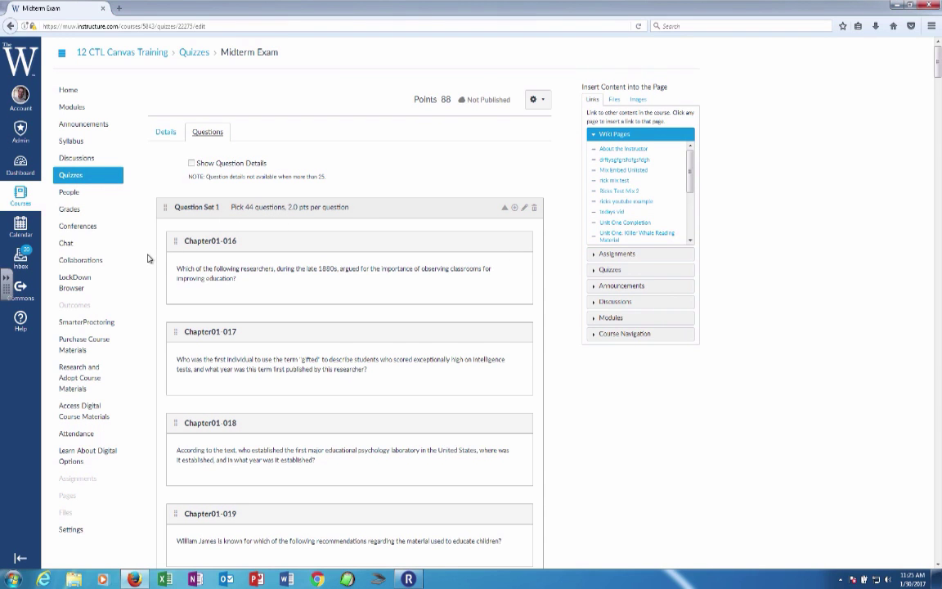
Step: Examine the Midterm Exam's question set from the first question to the last and its group settings
{"action": "scroll", "coordinate": [149, 259], "scroll_direction": "down", "scroll_amount": 3}
{"action": "scroll", "coordinate": [149, 259], "scroll_direction": "down", "scroll_amount": 18}
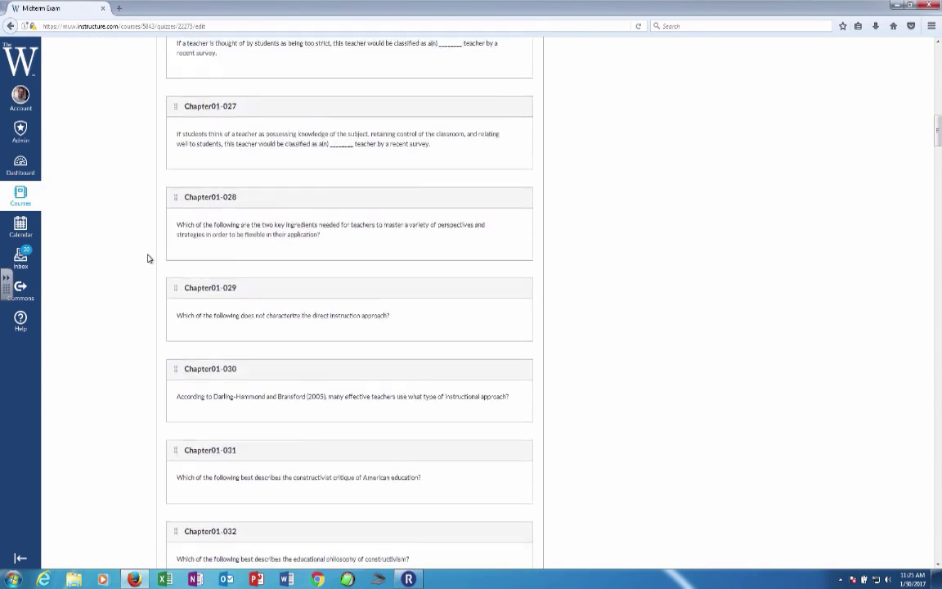
{"action": "scroll", "coordinate": [149, 258], "scroll_direction": "down", "scroll_amount": 18}
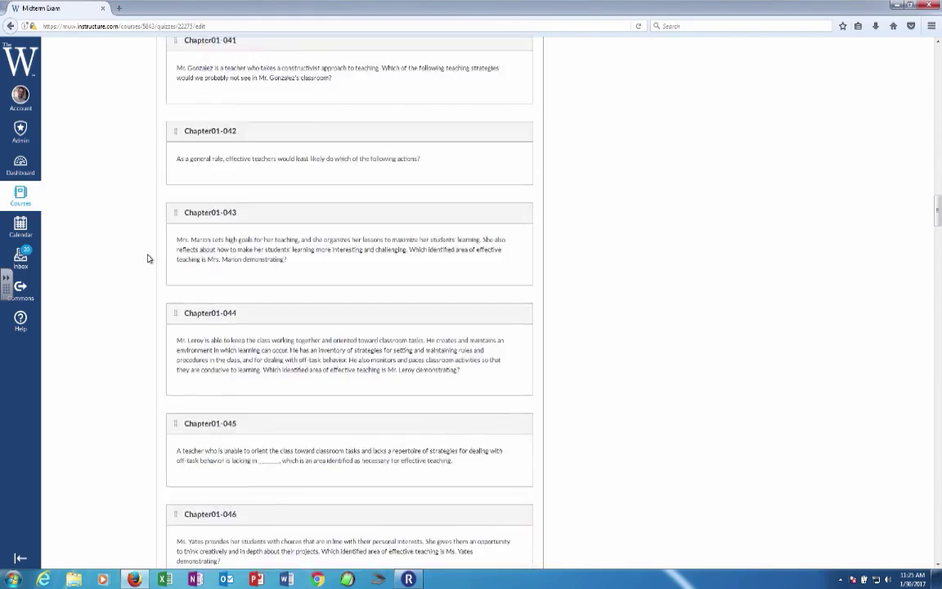
{"action": "scroll", "coordinate": [148, 258], "scroll_direction": "down", "scroll_amount": 18}
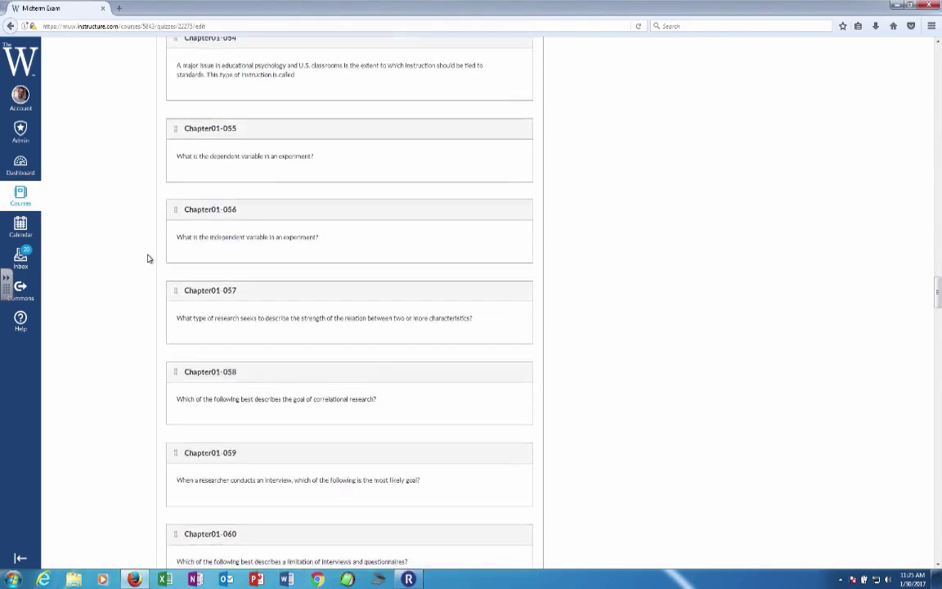
{"action": "scroll", "coordinate": [148, 259], "scroll_direction": "down", "scroll_amount": 20}
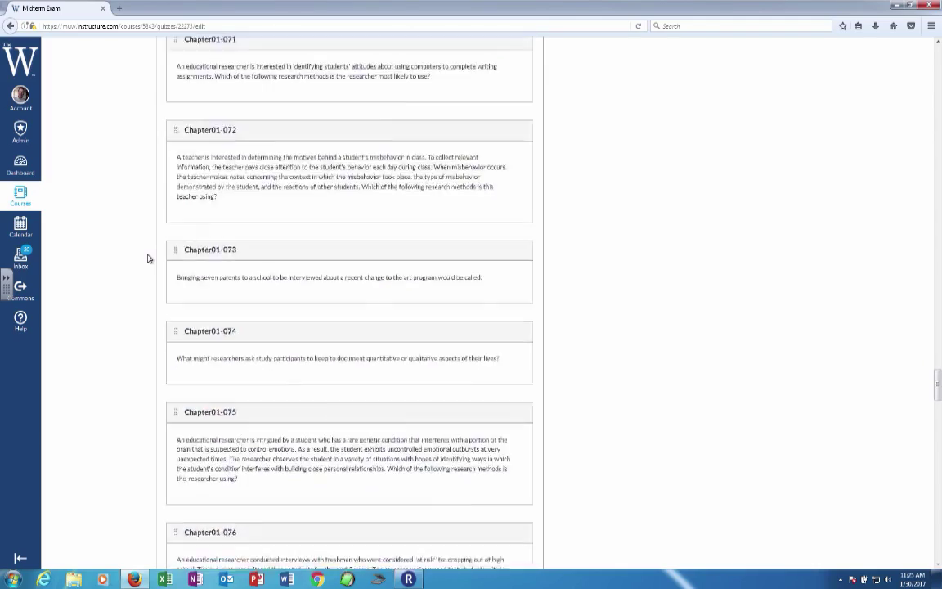
{"action": "scroll", "coordinate": [148, 259], "scroll_direction": "down", "scroll_amount": 20}
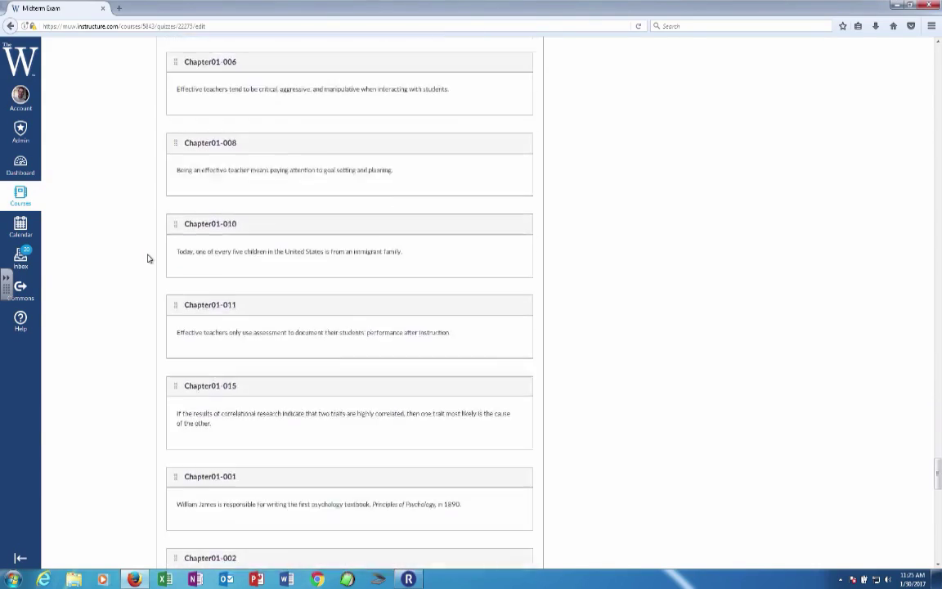
{"action": "scroll", "coordinate": [148, 259], "scroll_direction": "down", "scroll_amount": 15}
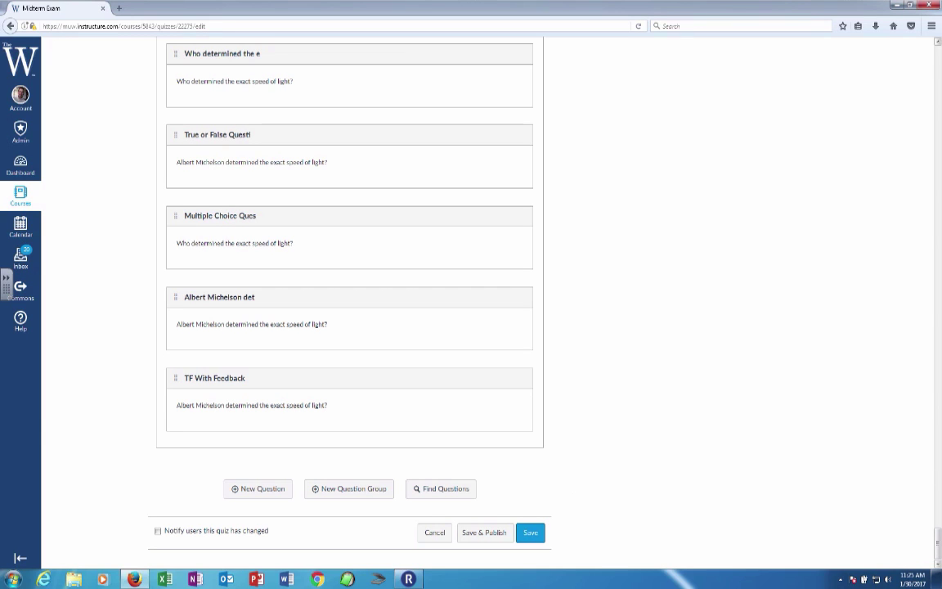
{"action": "scroll", "coordinate": [905, 196], "scroll_direction": "up", "scroll_amount": 20}
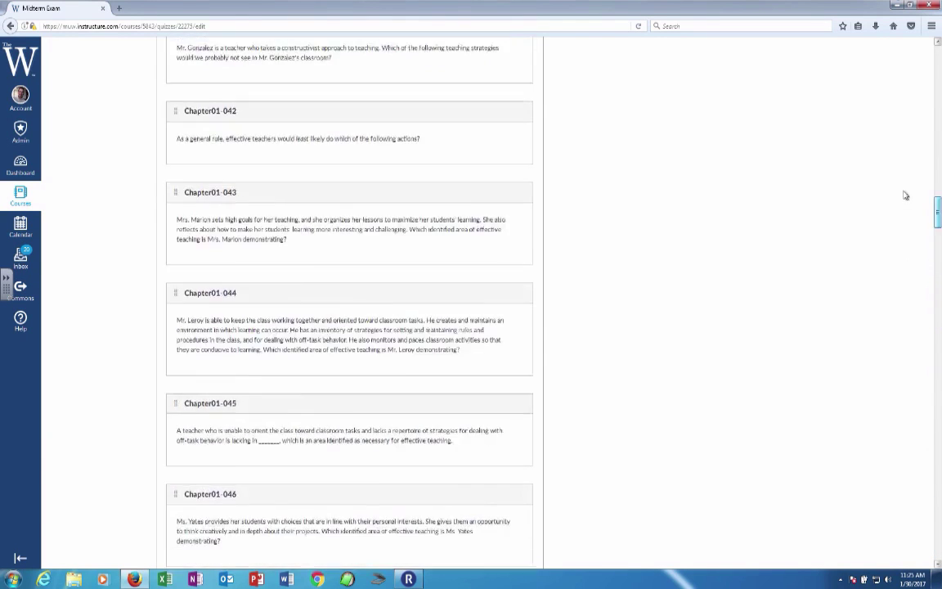
{"action": "scroll", "coordinate": [917, 57], "scroll_direction": "up", "scroll_amount": 3}
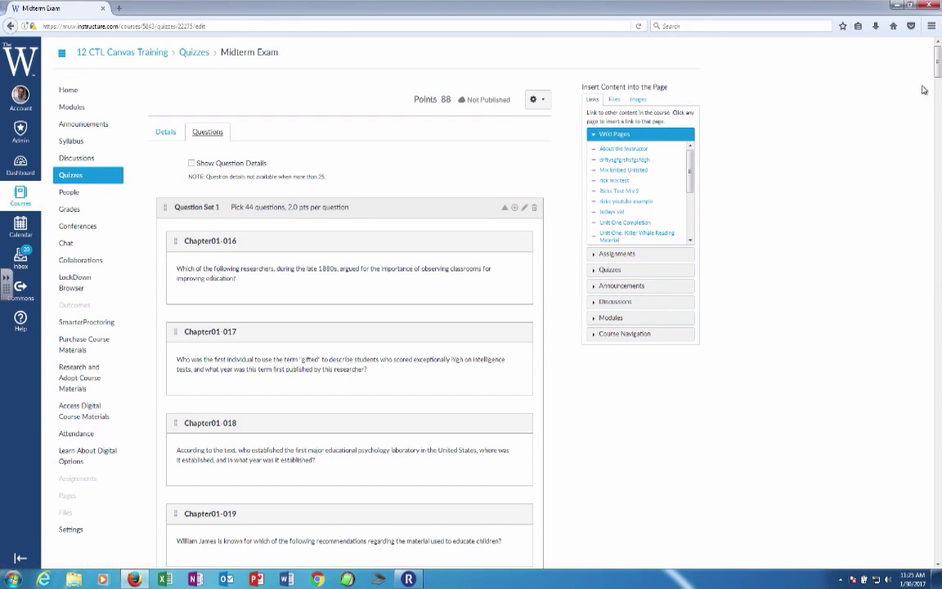
Step: Save the Midterm Exam quiz without publishing it
{"action": "scroll", "coordinate": [926, 248], "scroll_direction": "down", "scroll_amount": 20}
{"action": "scroll", "coordinate": [921, 368], "scroll_direction": "down", "scroll_amount": 15}
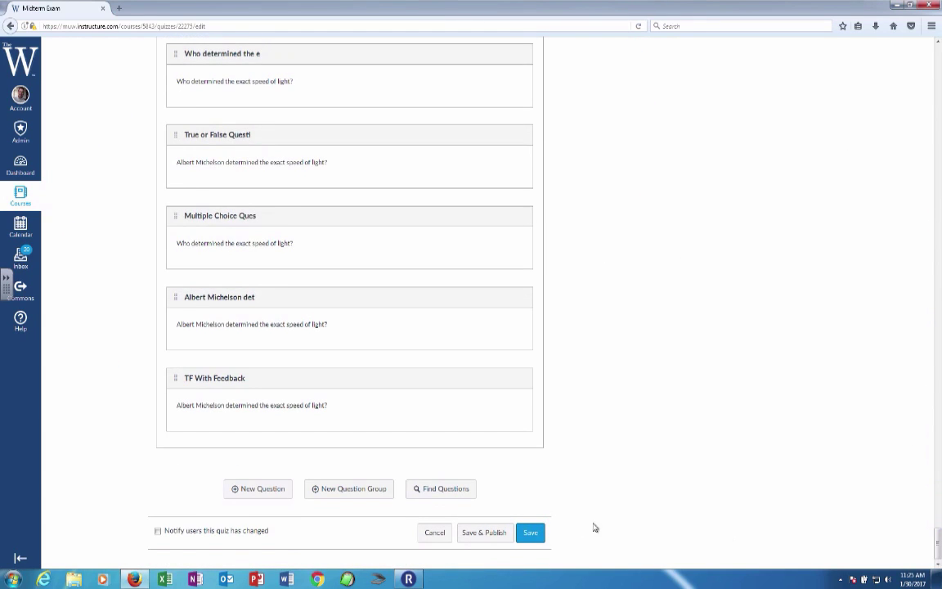
{"action": "left_click", "coordinate": [533, 533]}
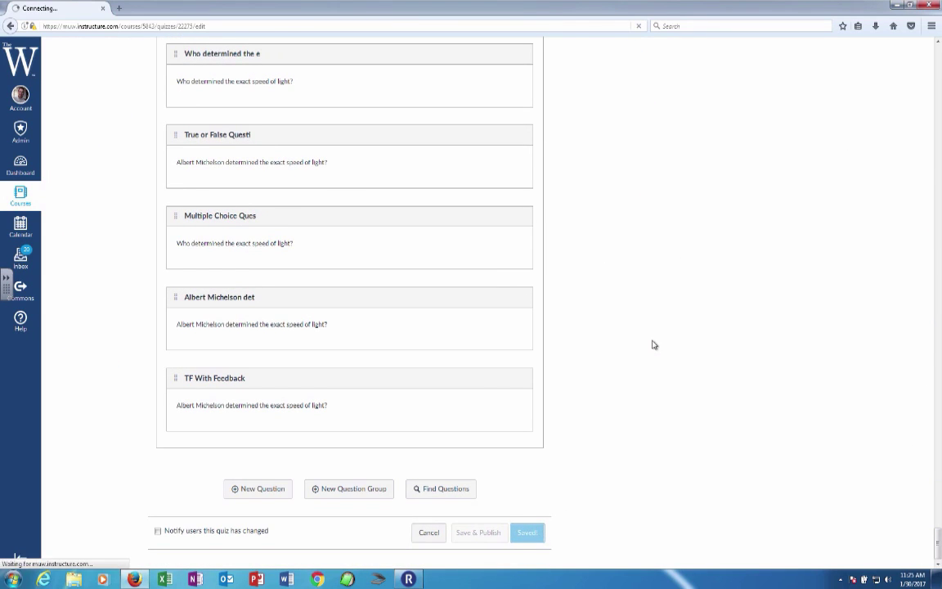